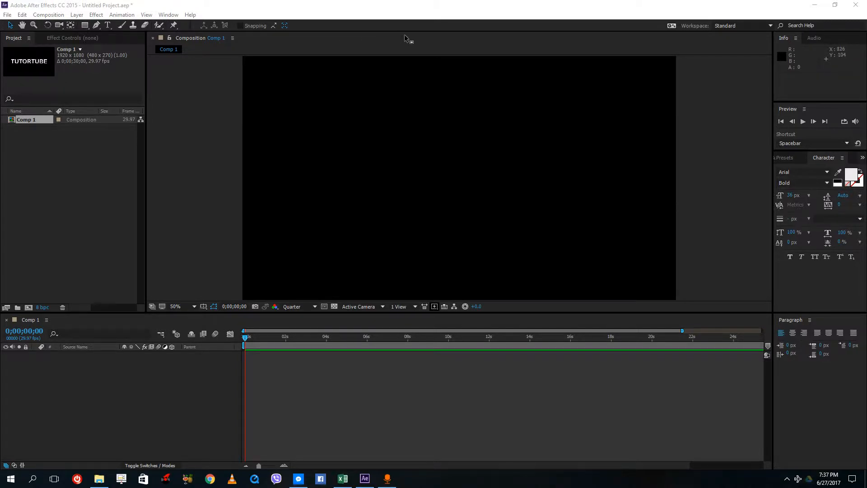
click(401, 14)
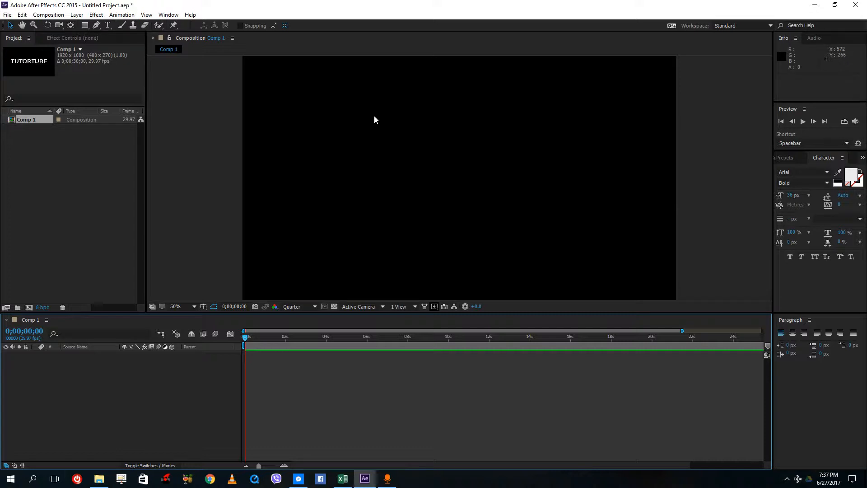
click(407, 143)
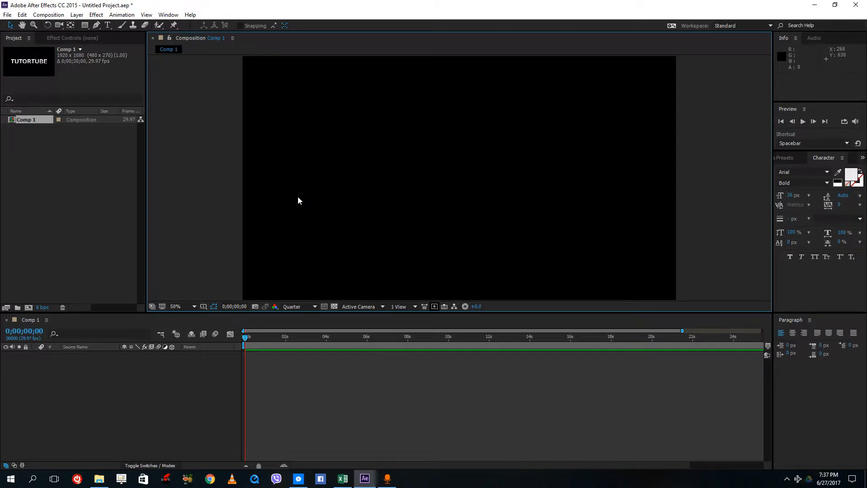
click(98, 174)
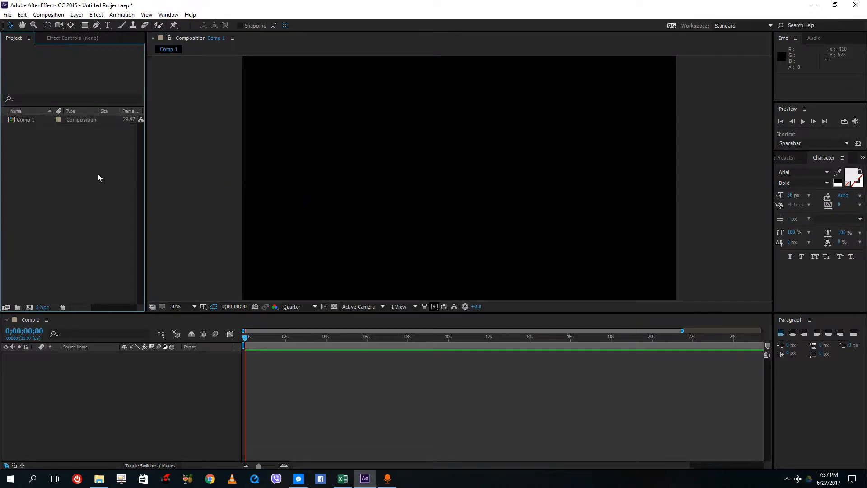
Open Comp 1's composition settings and switch the Advanced renderer to Ray-traced 3D.
click(22, 120)
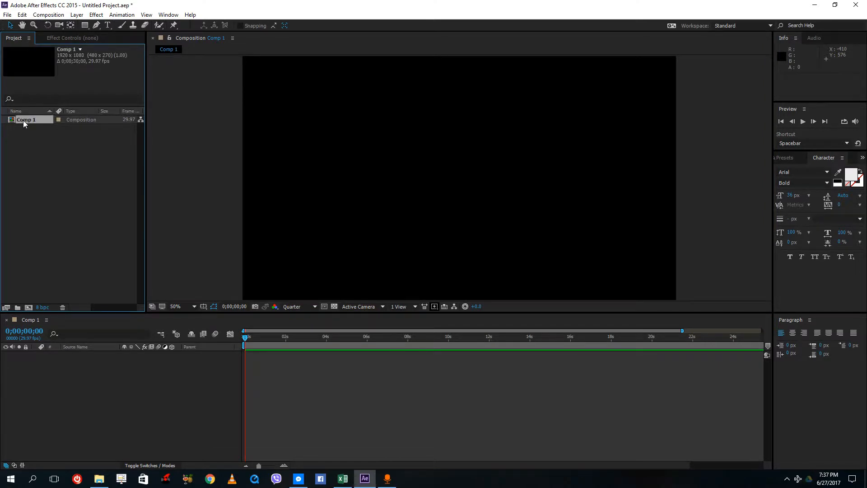
right_click(23, 120)
click(42, 126)
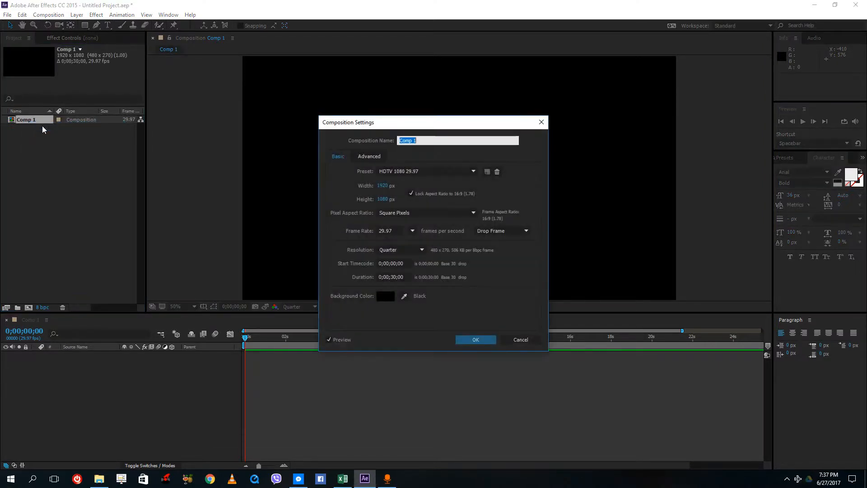
click(369, 160)
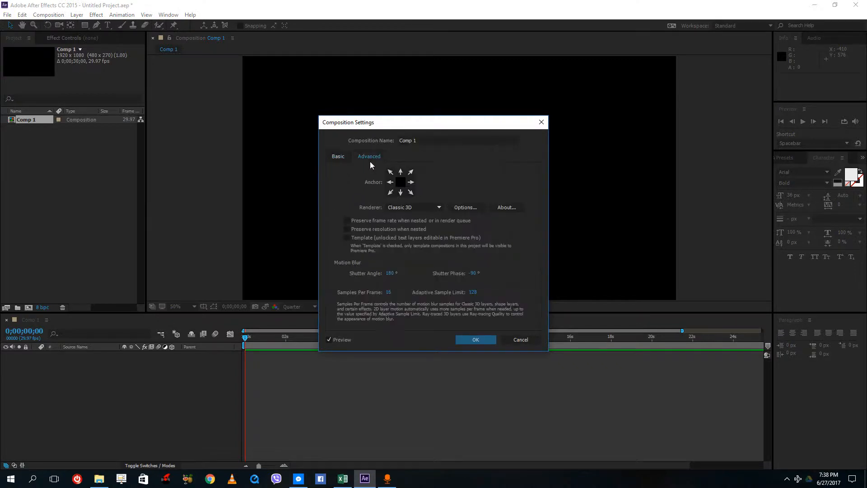
click(388, 208)
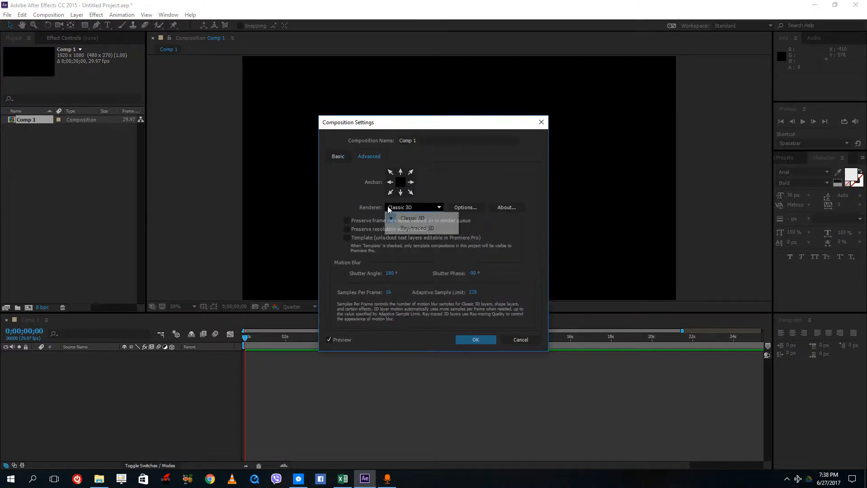
click(414, 230)
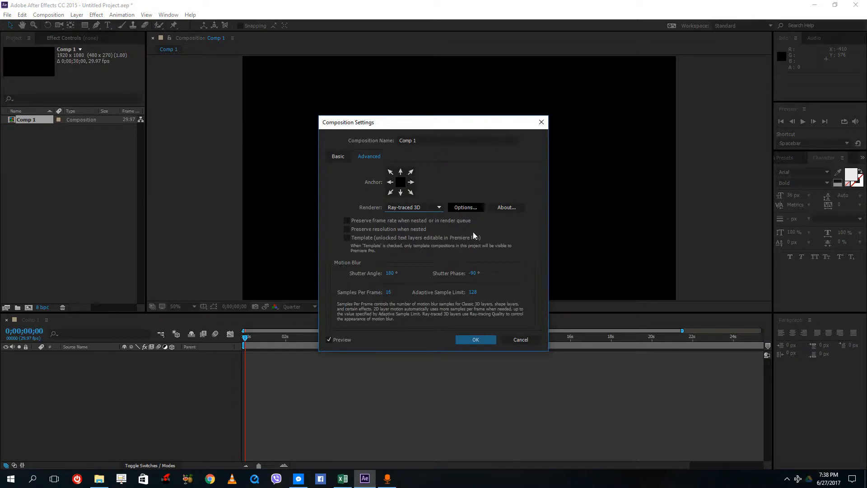
Review the Ray-traced 3D renderer options, accept them, and confirm the composition settings.
click(470, 207)
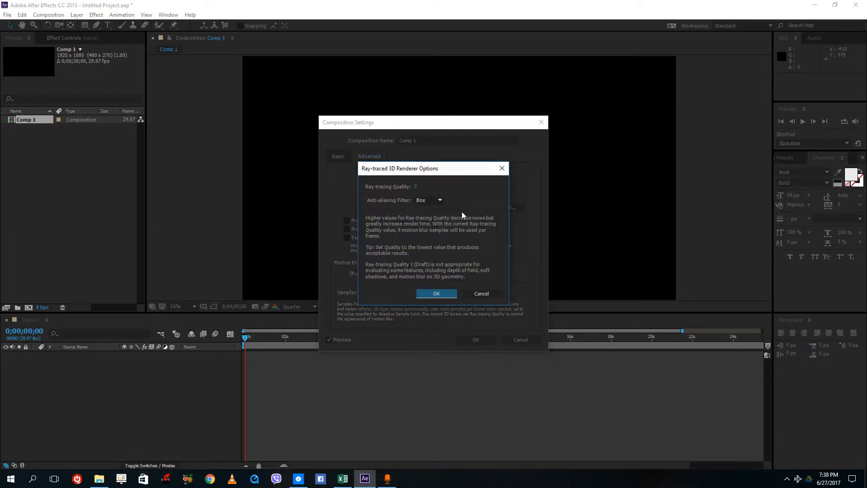
click(437, 202)
click(389, 186)
click(437, 293)
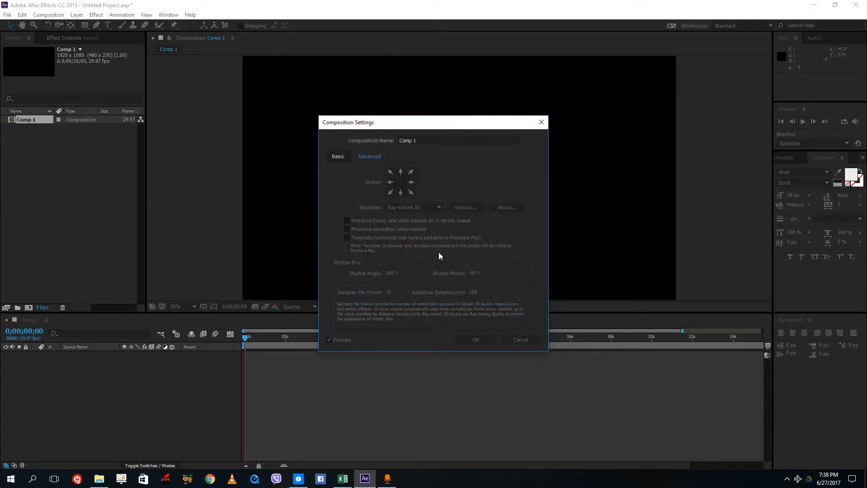
click(464, 208)
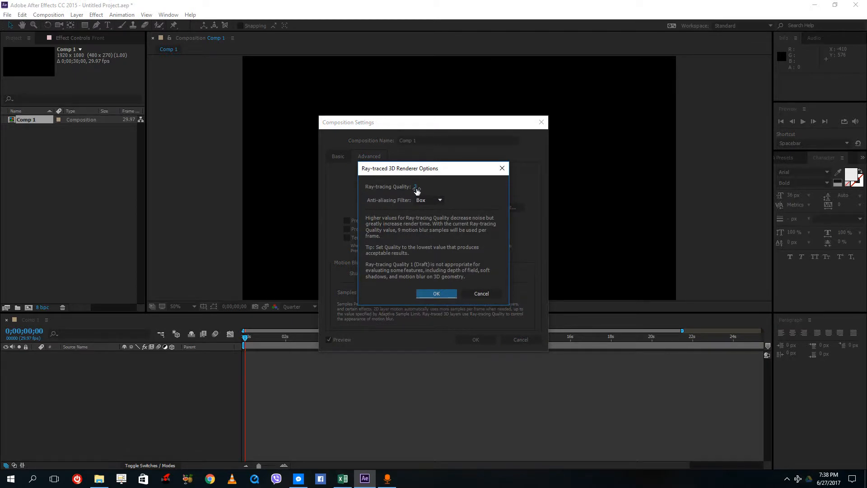
click(449, 295)
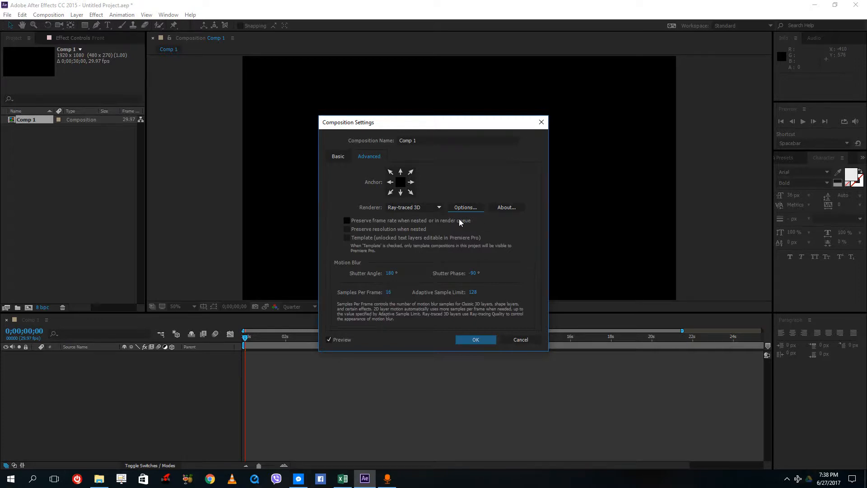
click(476, 340)
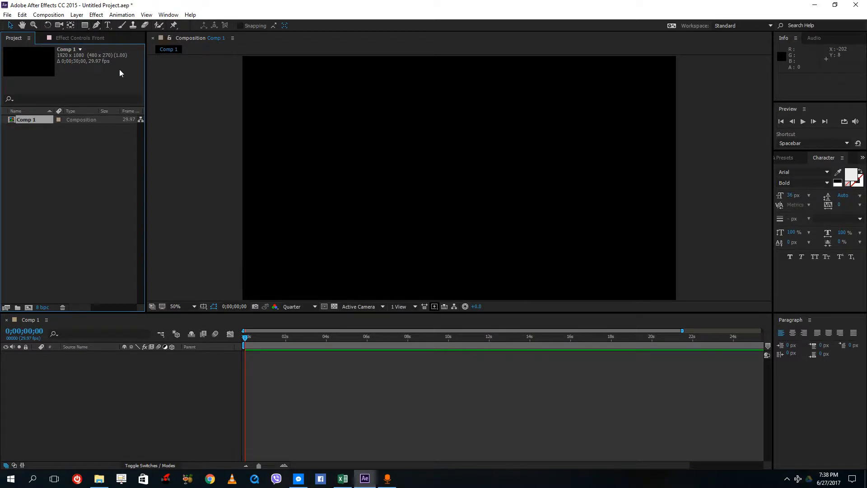
Create a text layer reading TUTORTUBE in the composition.
click(108, 25)
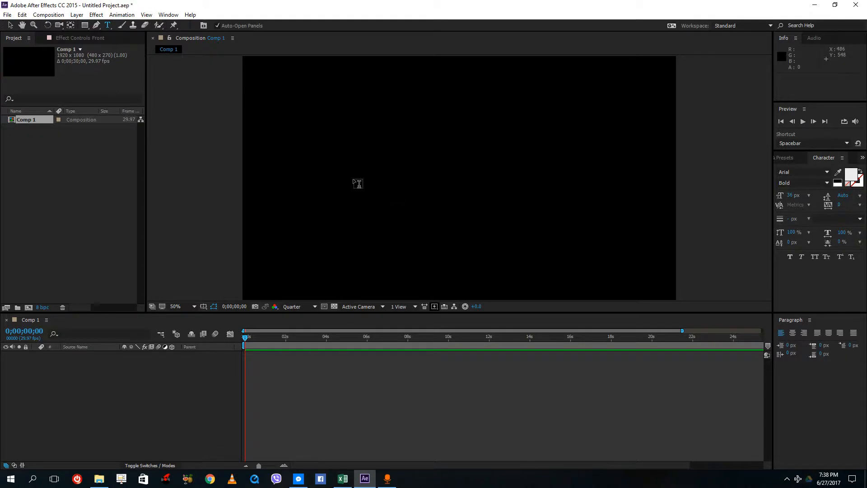
click(358, 183)
text(TUTORTUBE)
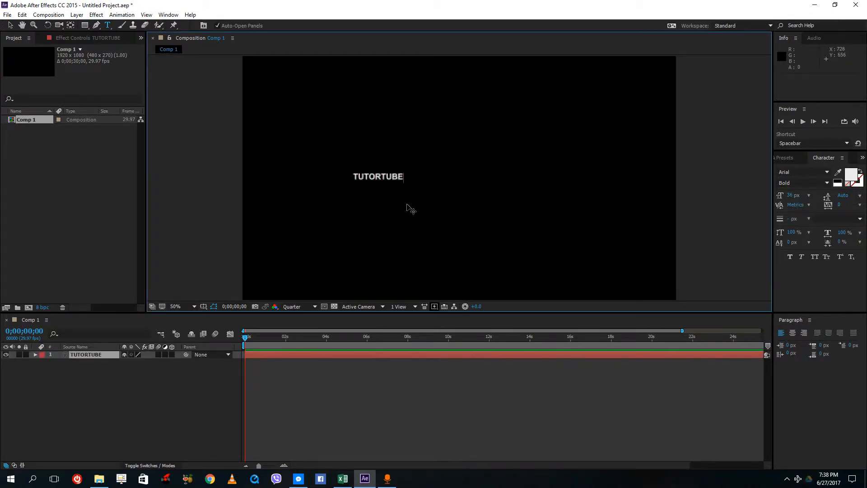
Scale up the TUTORTUBE text and move it to the centre of the frame.
click(10, 25)
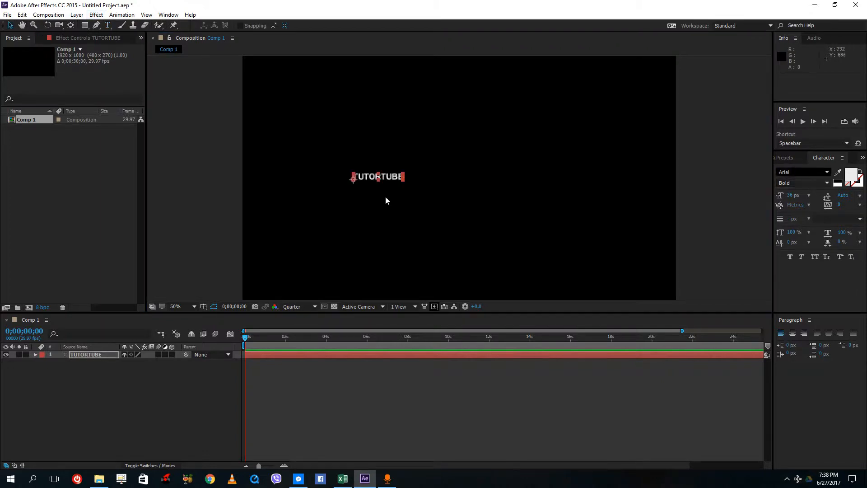
drag(402, 180, 671, 266)
drag(516, 165, 439, 191)
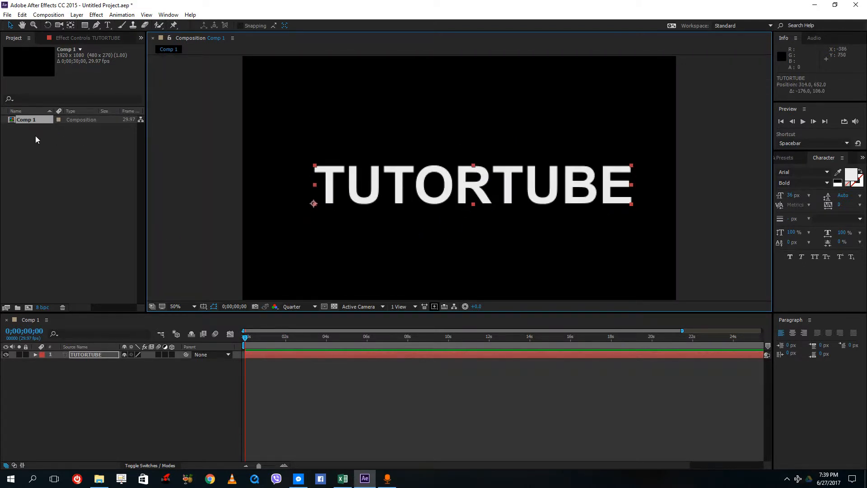
Expand the text layer and browse its Text and Transform property groups.
click(89, 411)
click(34, 354)
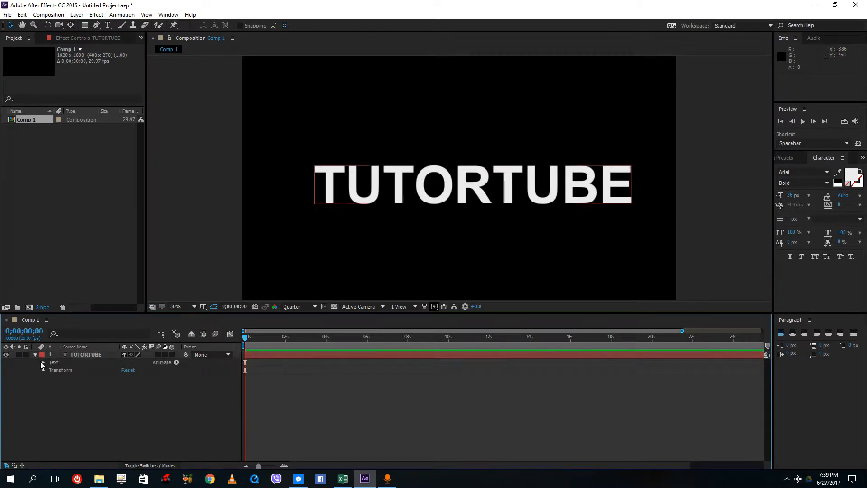
click(43, 369)
click(42, 369)
click(43, 362)
click(43, 362)
click(56, 370)
drag(99, 412, 63, 351)
click(83, 383)
click(82, 354)
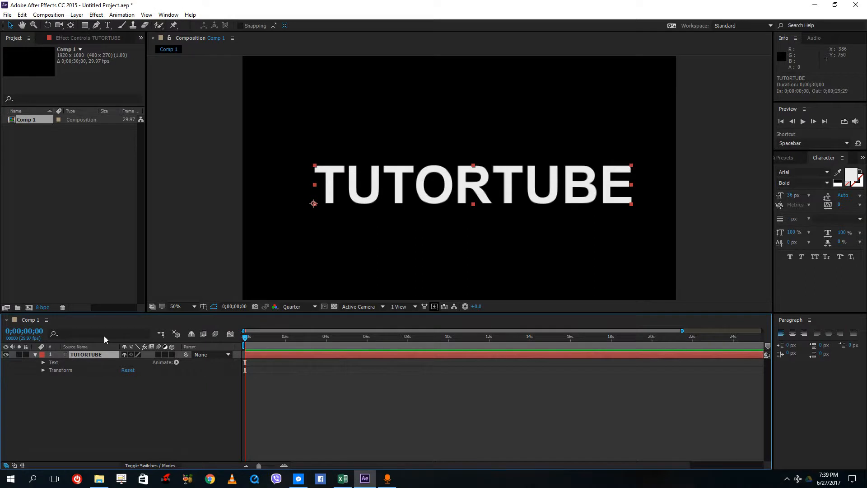
Create shapes from the TUTORTUBE text layer.
click(123, 394)
click(68, 355)
right_click(74, 354)
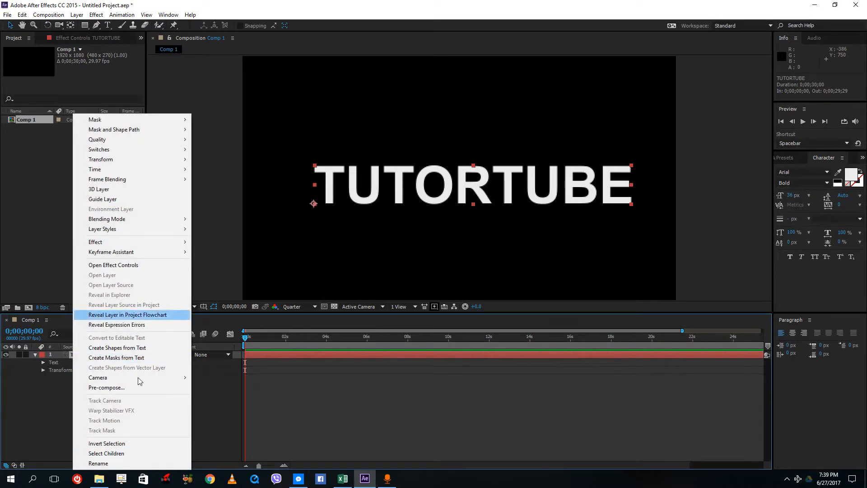
click(131, 348)
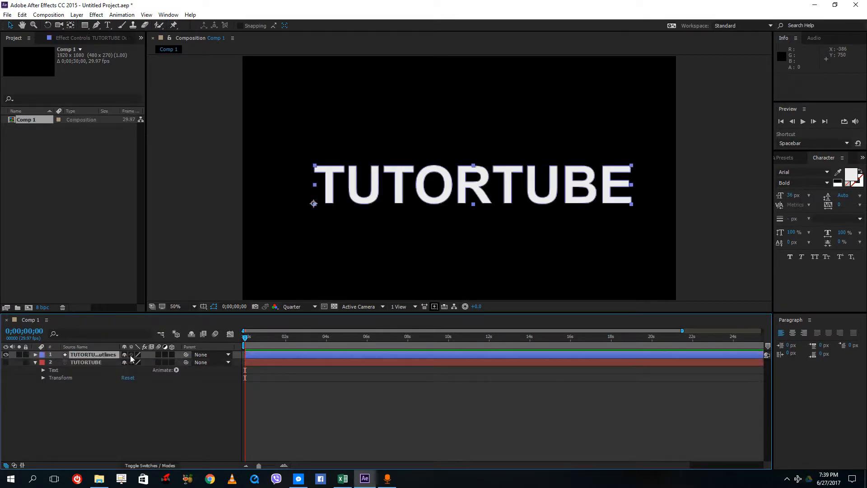
Delete the original TUTORTUBE text layer.
click(103, 429)
click(94, 365)
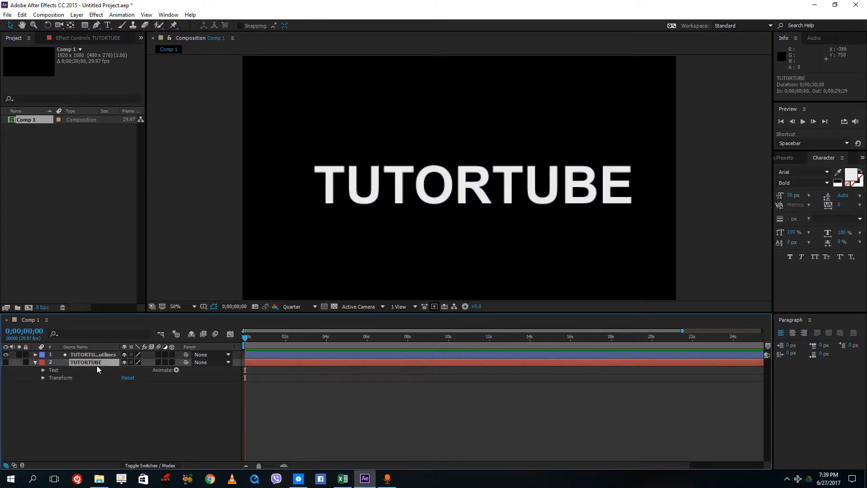
key(Delete)
Select the TUTORTUBE Outlines shape layer, inspect its Contents and Transform, and make it a 3D layer.
click(93, 355)
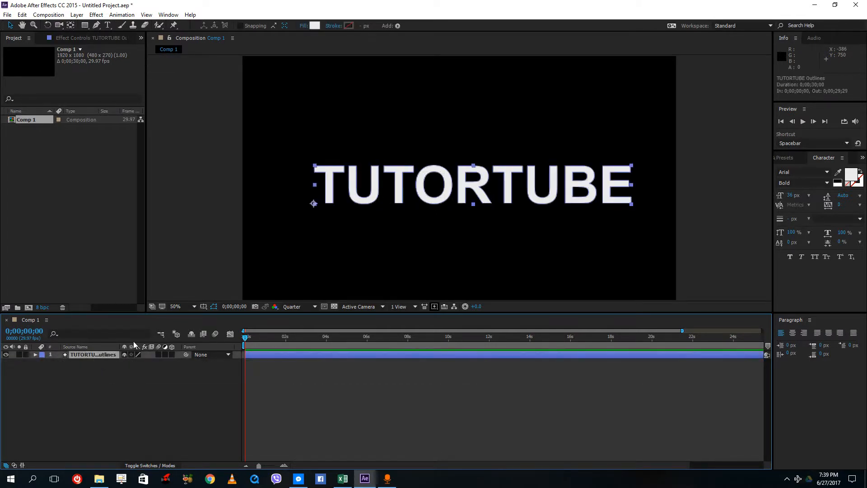
click(321, 182)
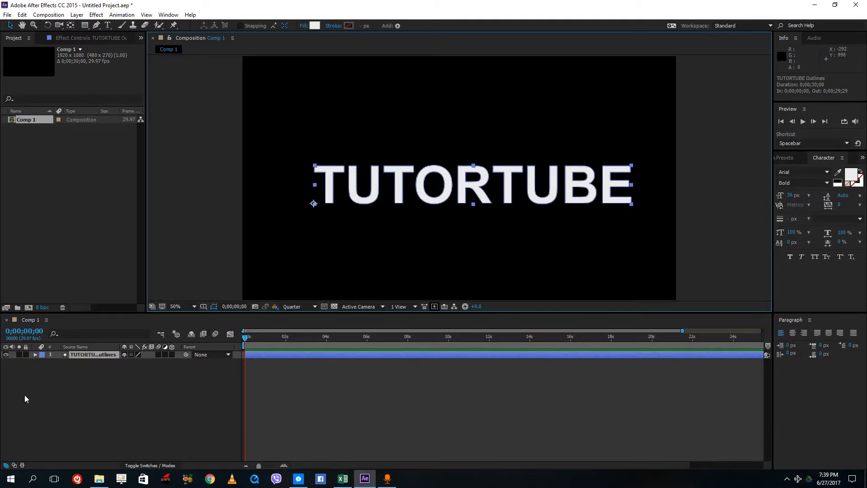
click(35, 354)
click(43, 370)
click(60, 363)
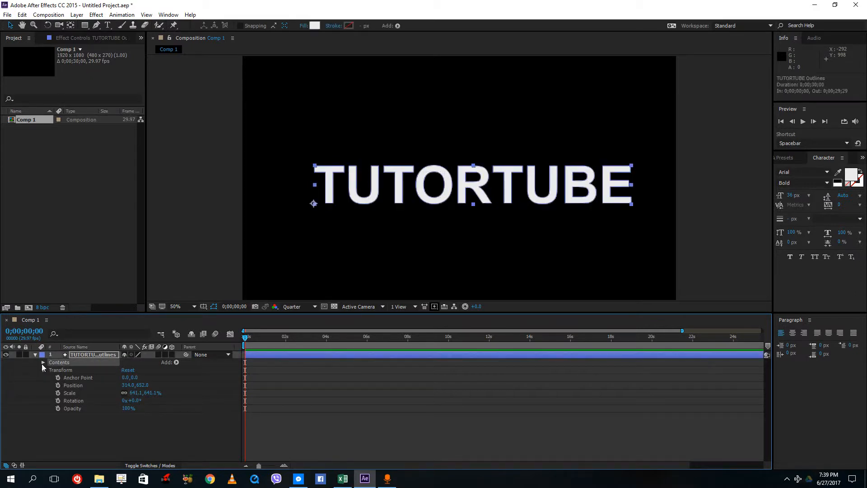
click(43, 362)
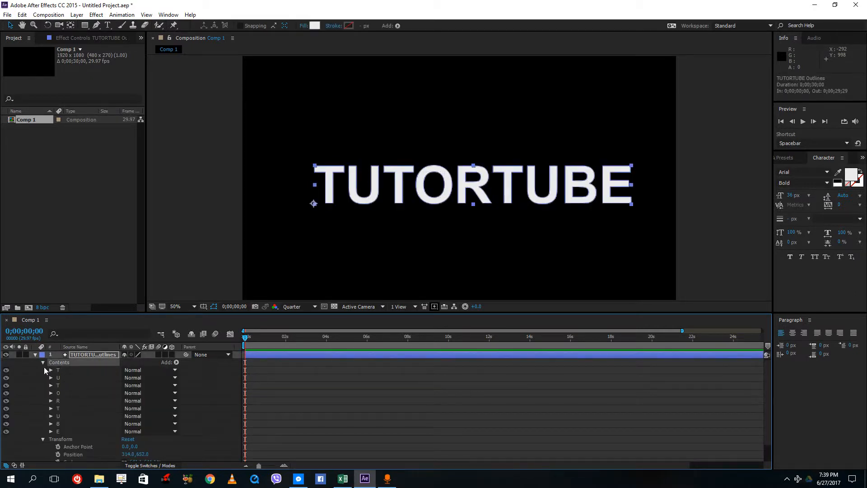
click(43, 362)
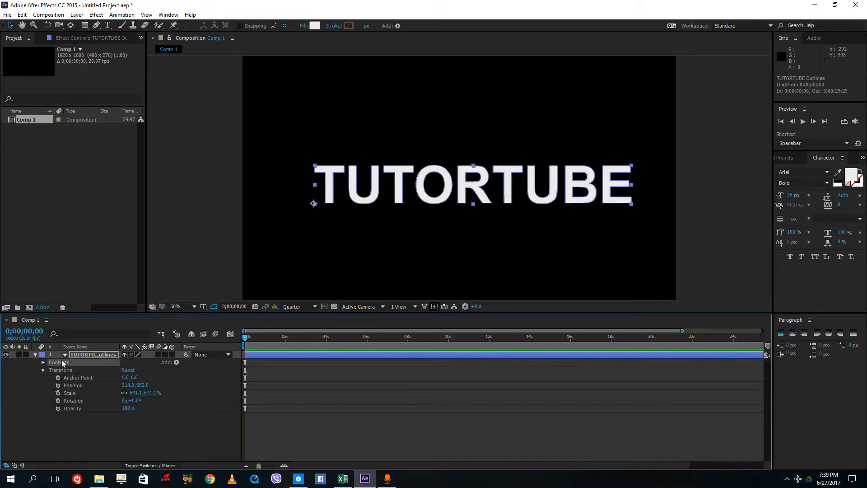
click(172, 354)
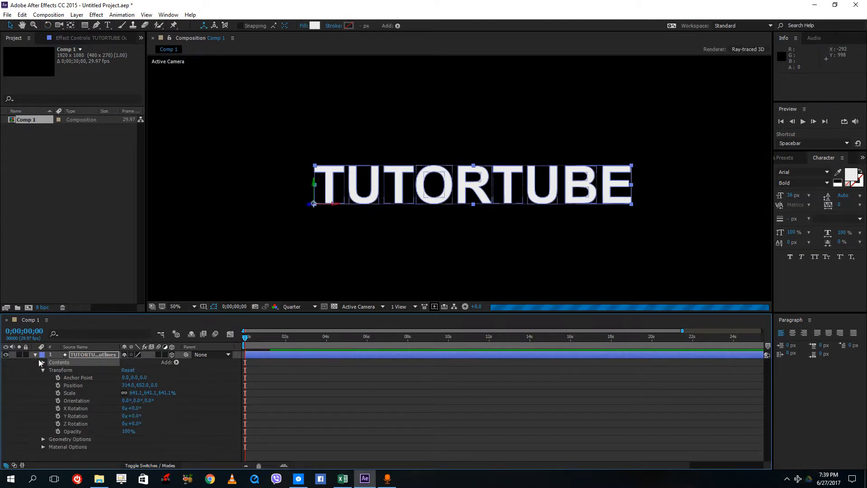
Set the shape layer's Geometry Options Bevel Depth to 1.1 and Extrusion Depth to 17.0.
click(43, 370)
click(67, 379)
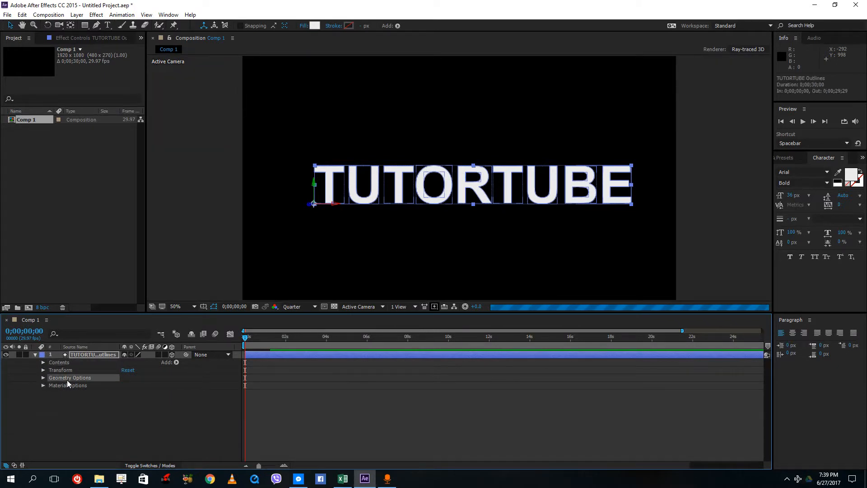
click(43, 377)
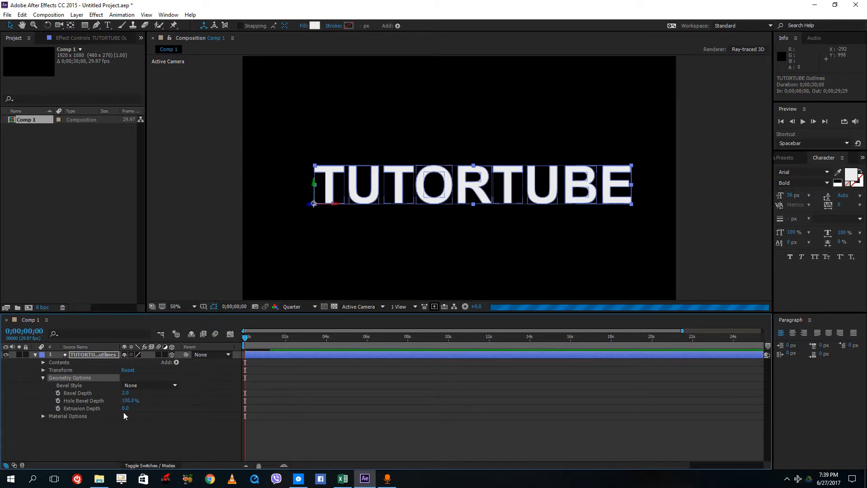
click(400, 307)
click(431, 327)
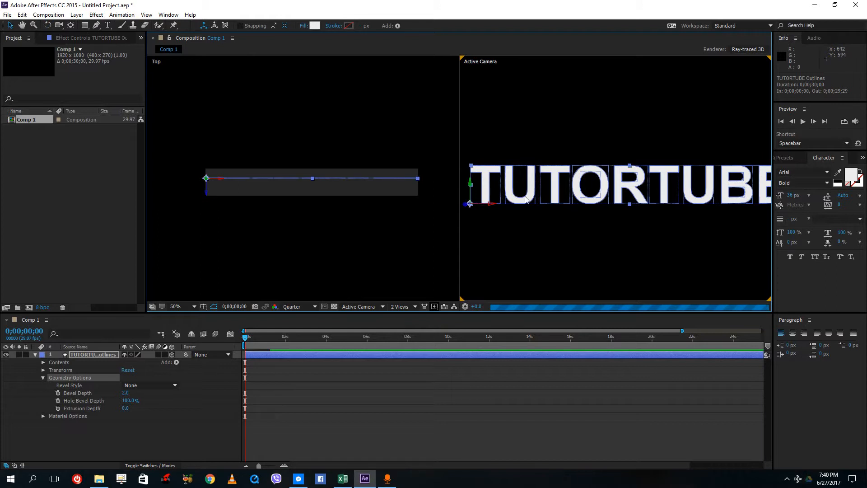
click(301, 230)
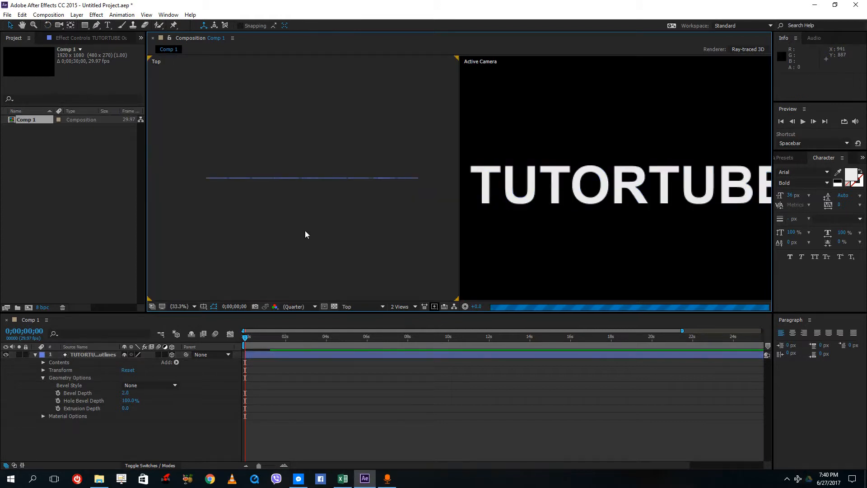
click(558, 194)
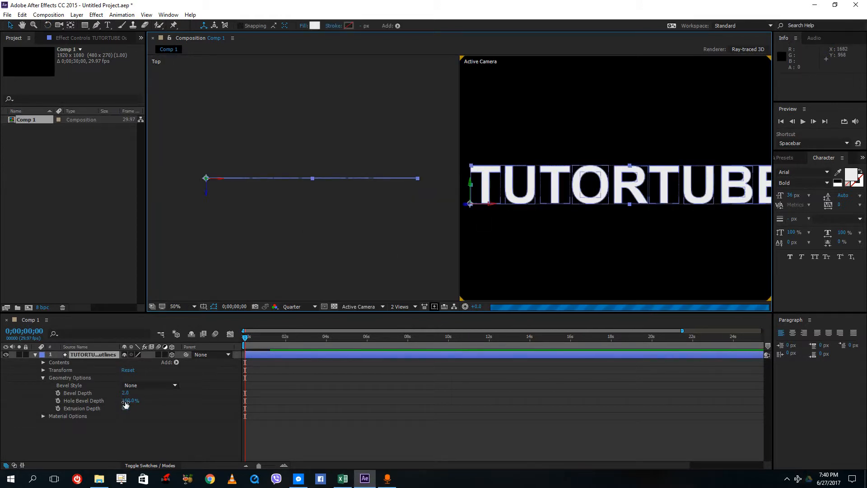
drag(125, 392, 133, 408)
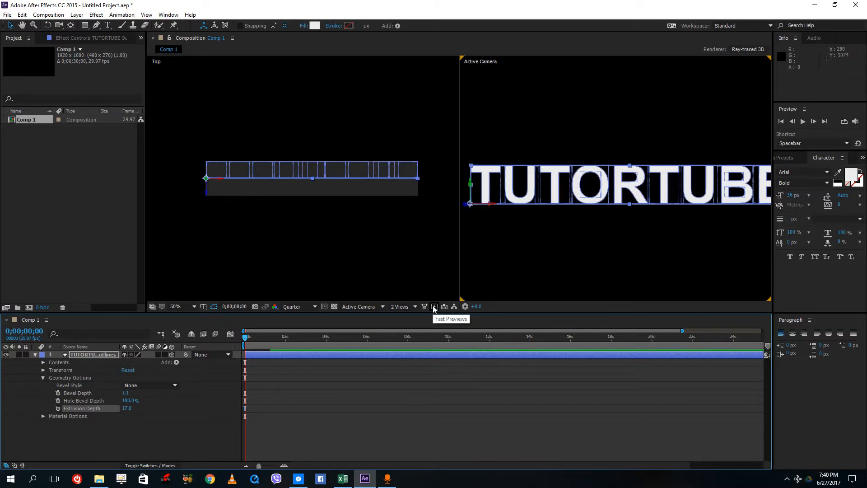
click(399, 307)
click(403, 318)
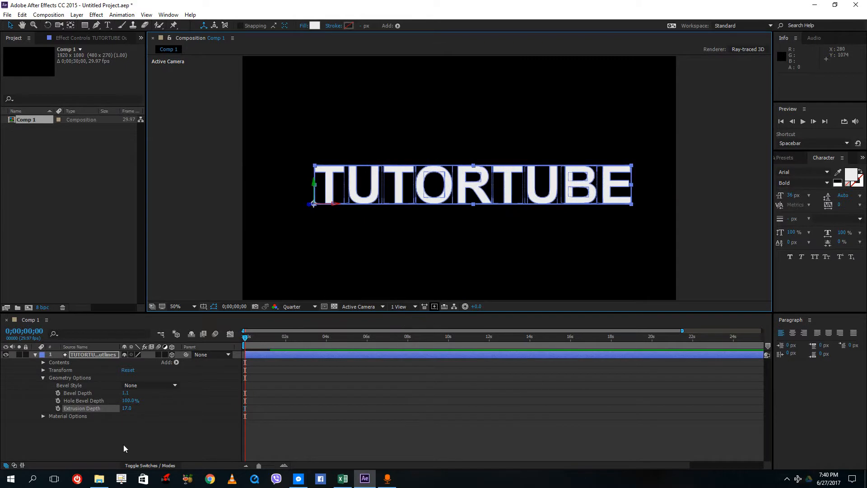
Add a new spot light layer to the composition with default settings.
click(110, 448)
click(36, 355)
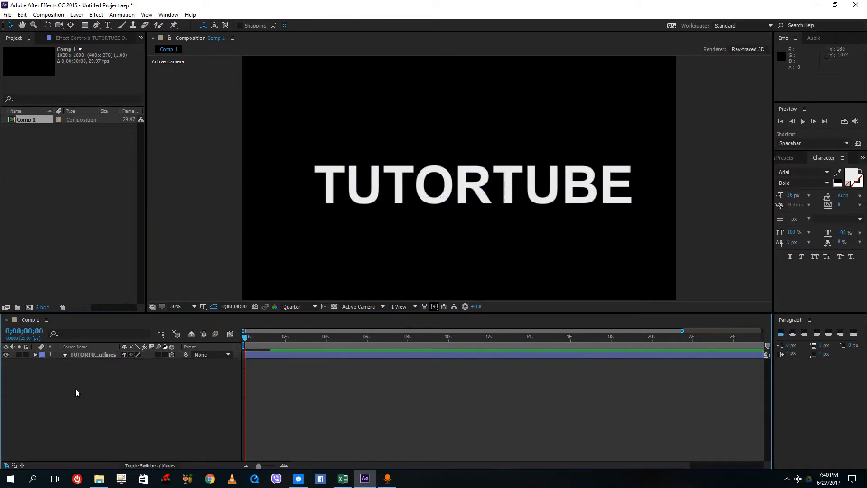
right_click(132, 373)
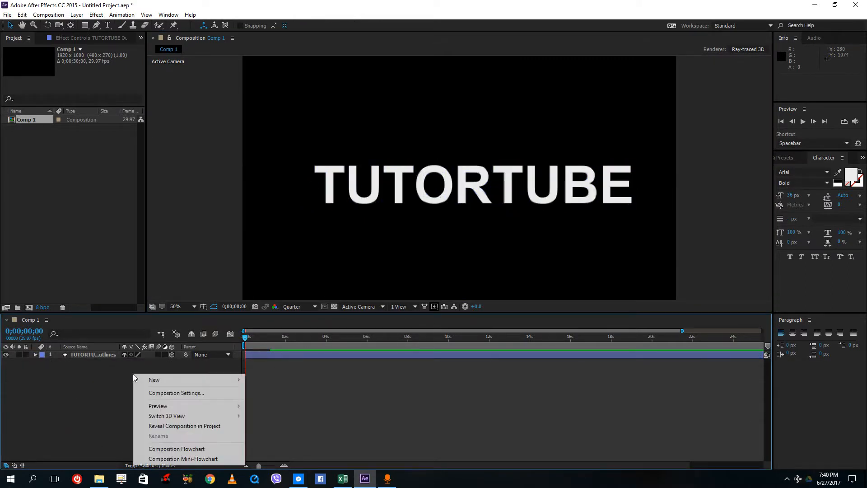
mouse_move(159, 378)
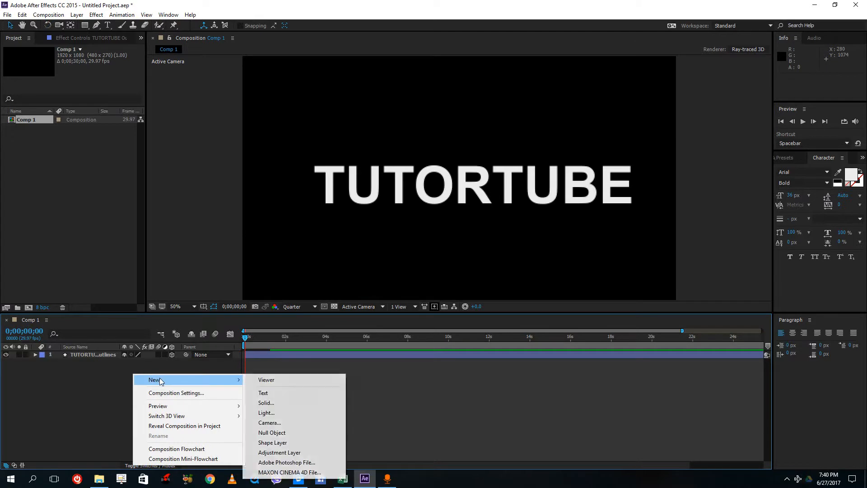
click(288, 410)
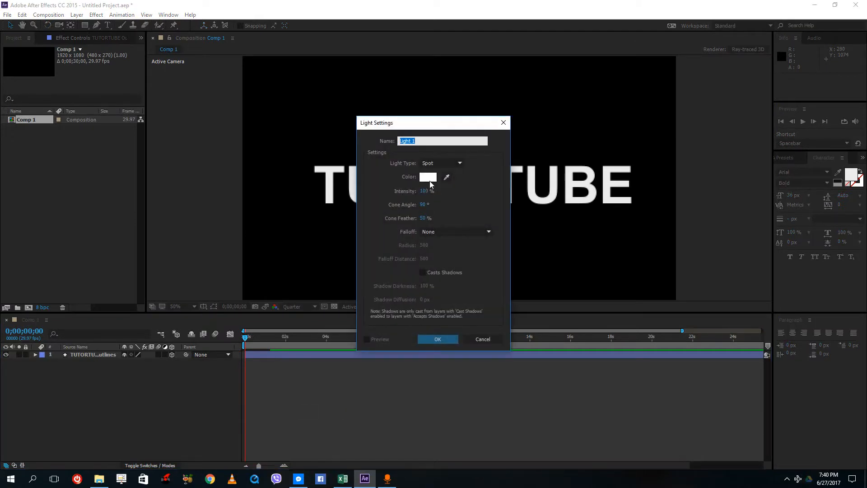
click(447, 343)
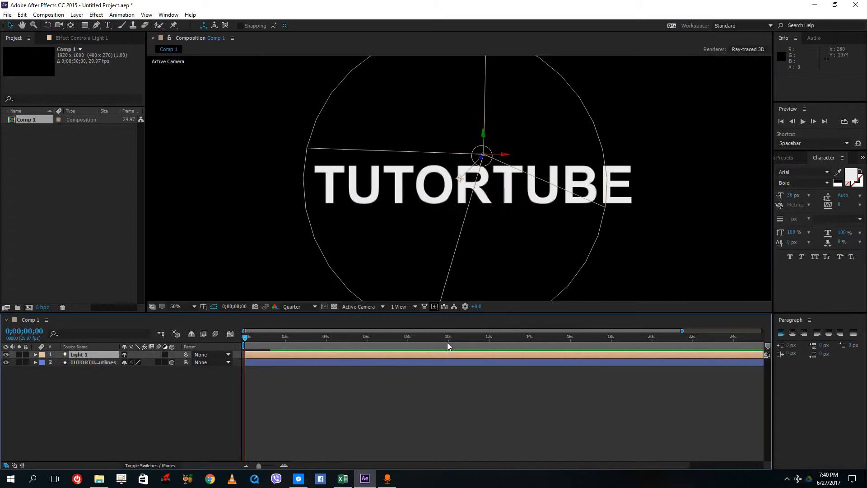
mouse_move(502, 152)
mouse_down()
mouse_move(549, 152)
mouse_move(511, 158)
mouse_up()
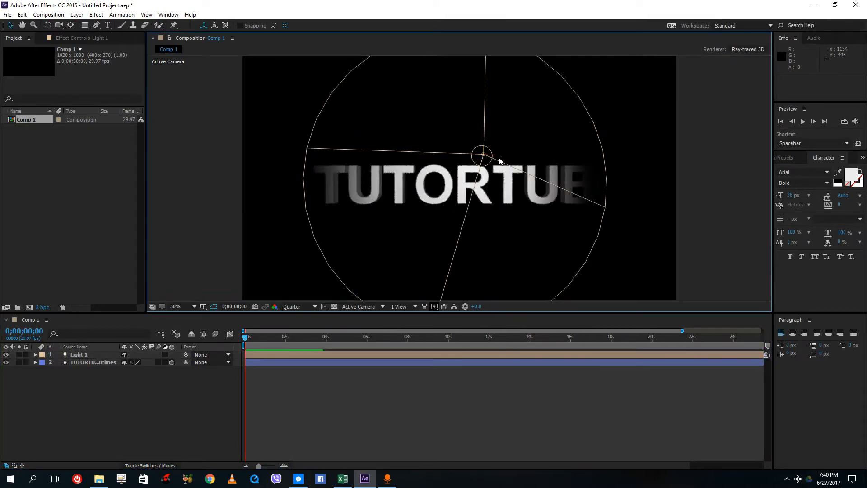
click(517, 171)
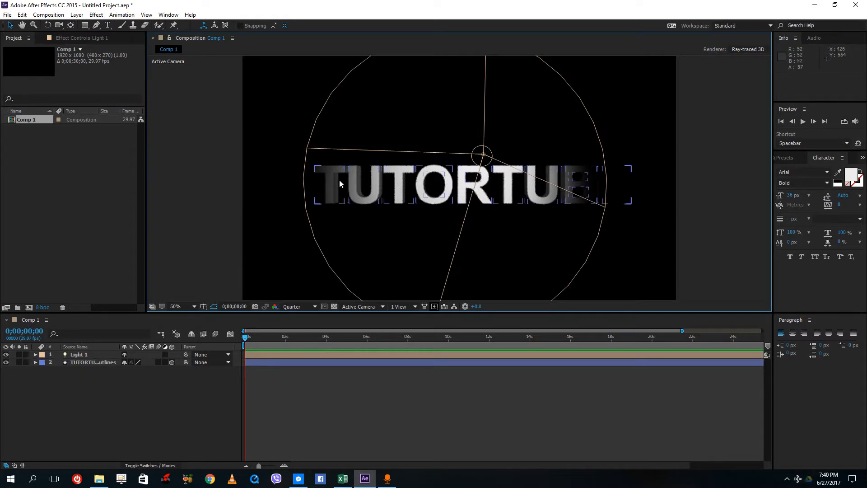
click(482, 158)
Open the light's Light Options and widen its Cone Angle to about 161°.
click(96, 421)
click(83, 355)
click(36, 355)
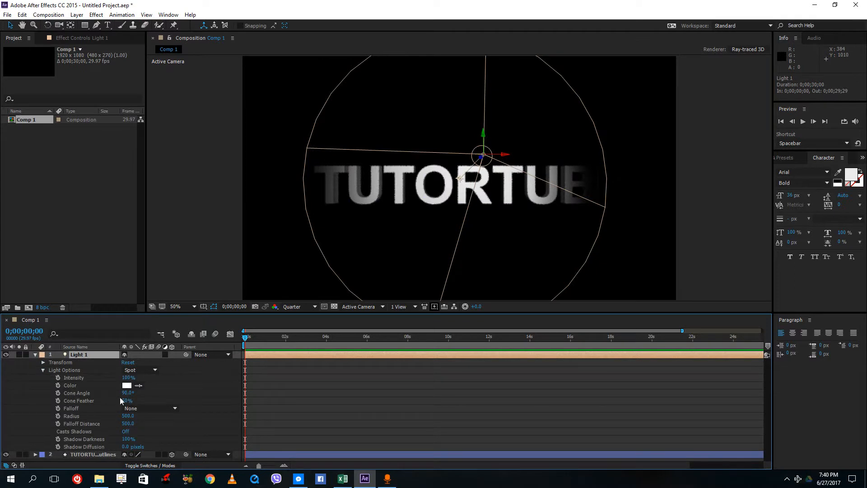
drag(127, 392, 137, 392)
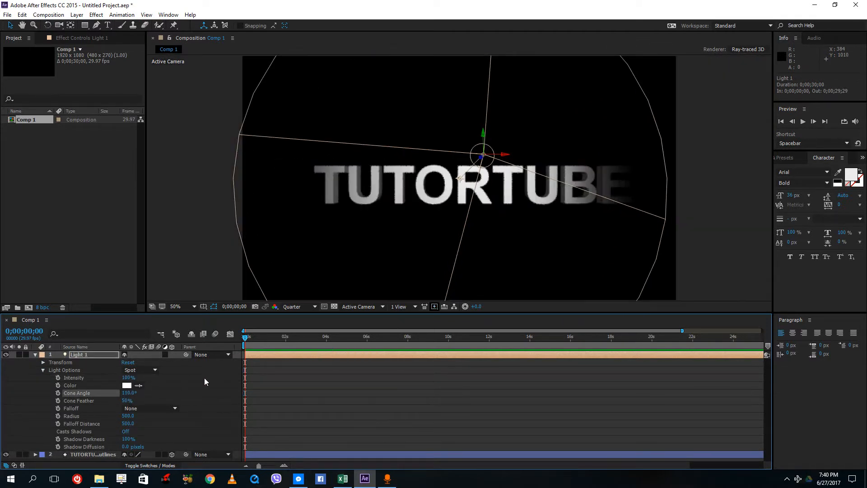
drag(132, 393, 150, 392)
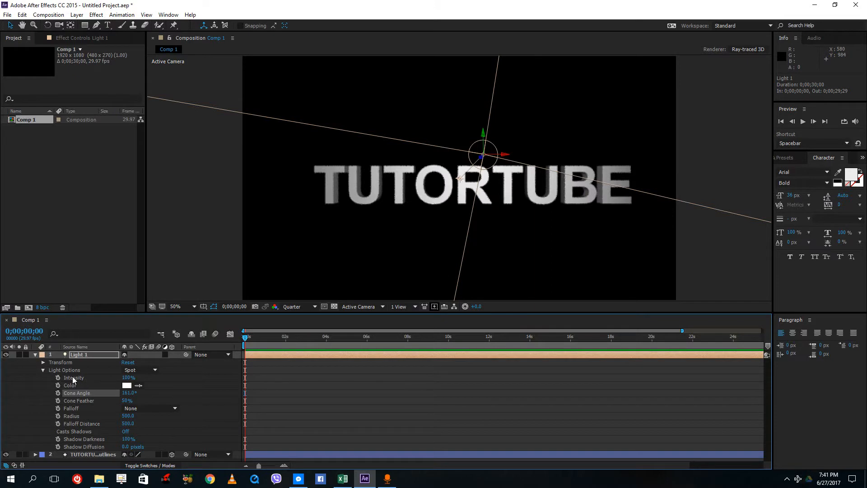
Open the light's Transform and set its X Rotation to about 9°.
click(43, 370)
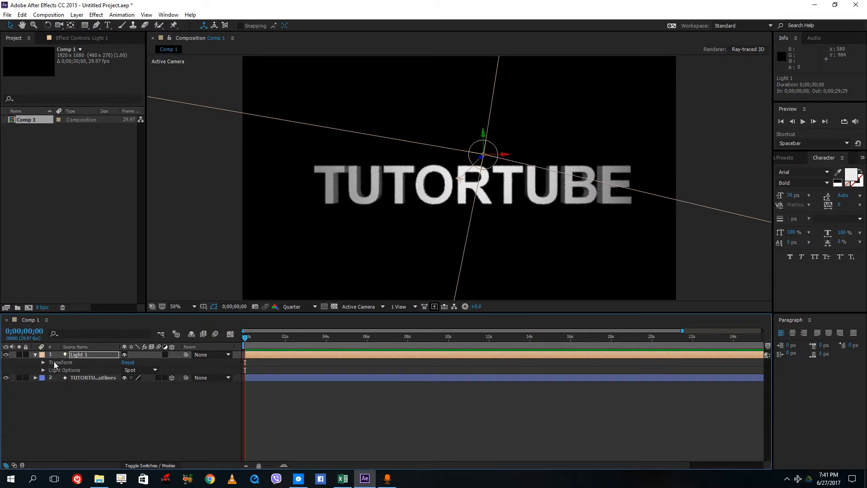
click(53, 362)
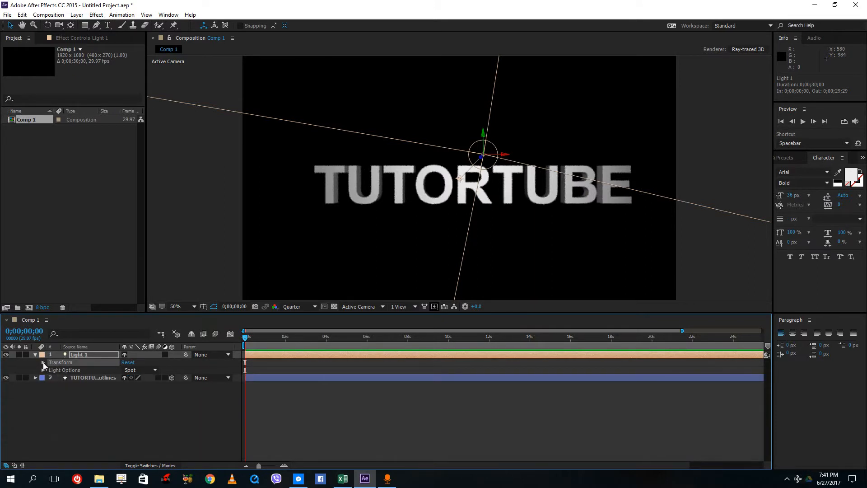
click(43, 362)
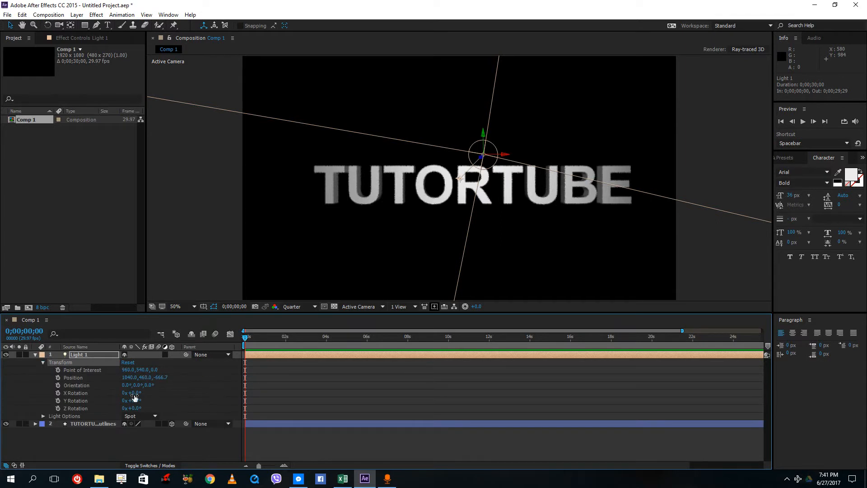
drag(134, 393, 140, 394)
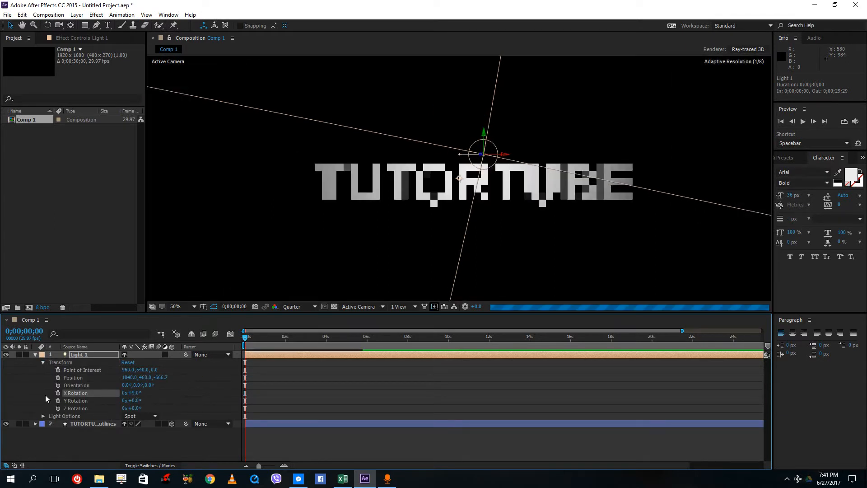
click(34, 355)
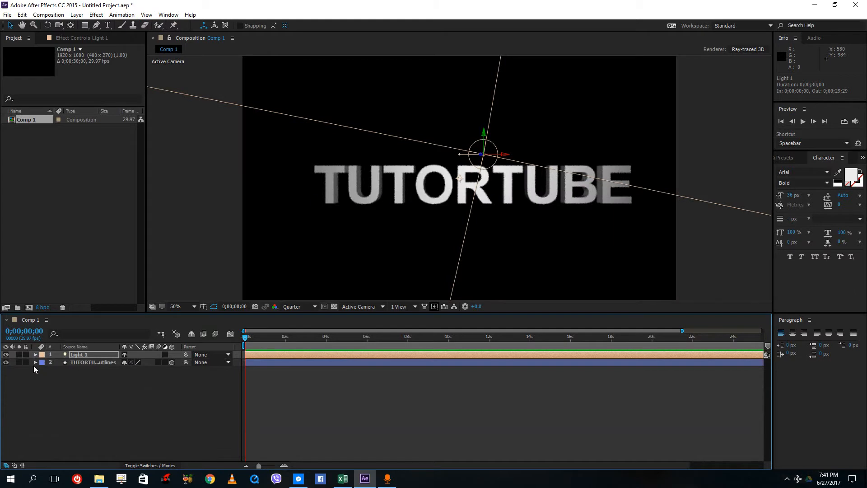
Open the TUTORTUBE Outlines layer's Transform and tilt its X Rotation to 47°.
click(35, 363)
click(43, 385)
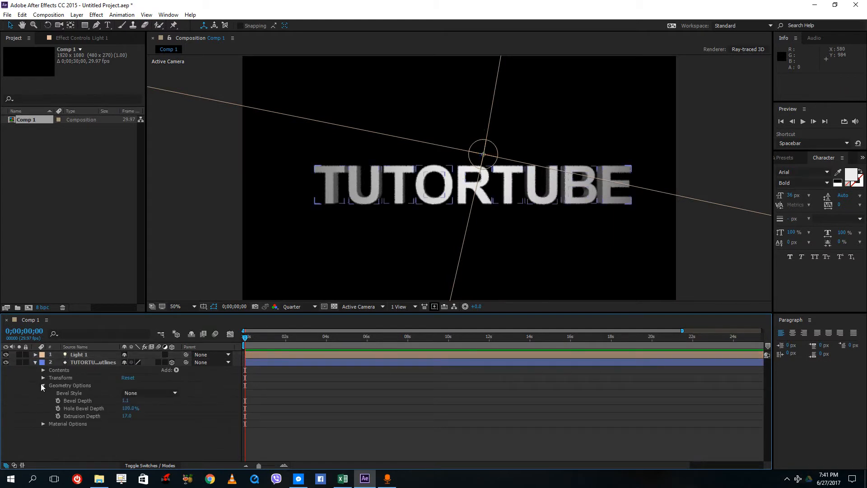
click(41, 385)
click(43, 378)
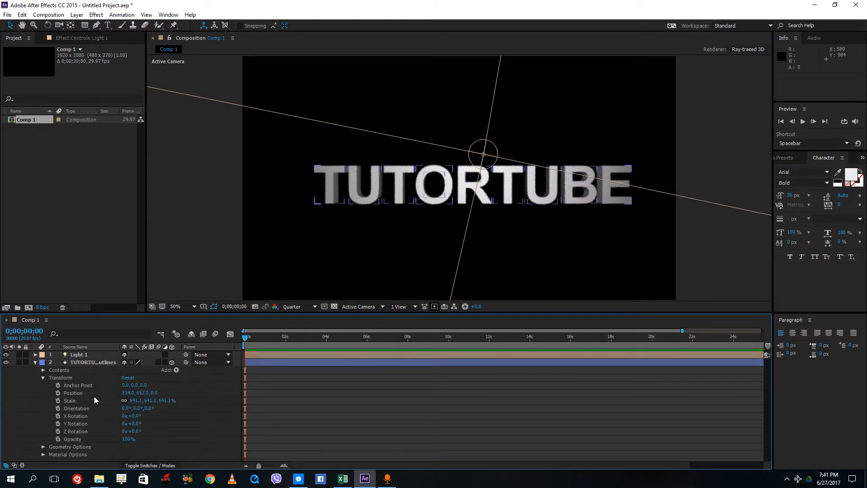
drag(136, 415, 555, 323)
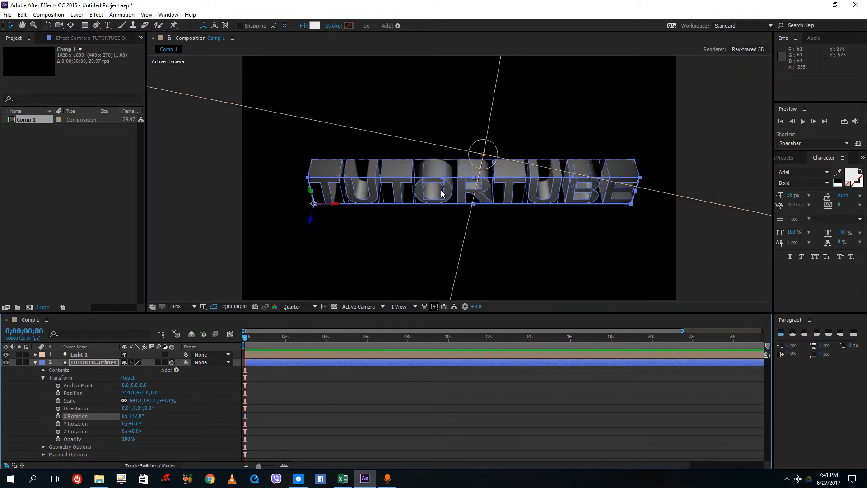
Select the text layer and add starting keyframes for its X, Y and Z Rotation.
click(715, 247)
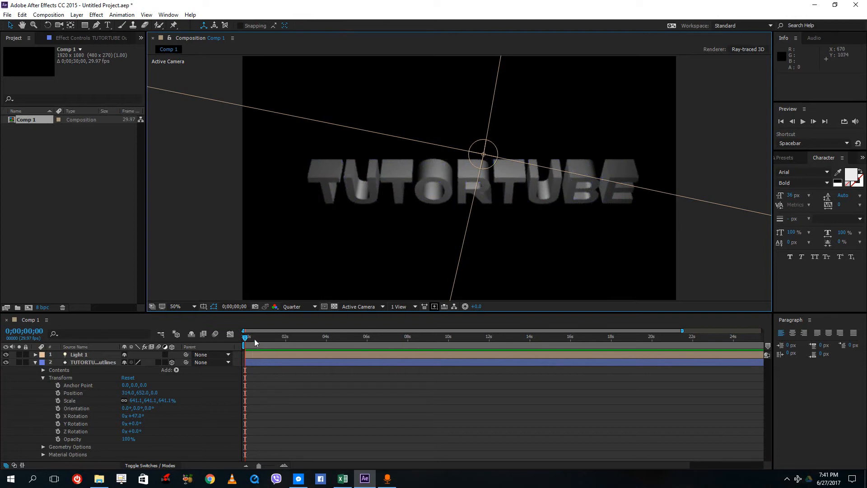
click(374, 171)
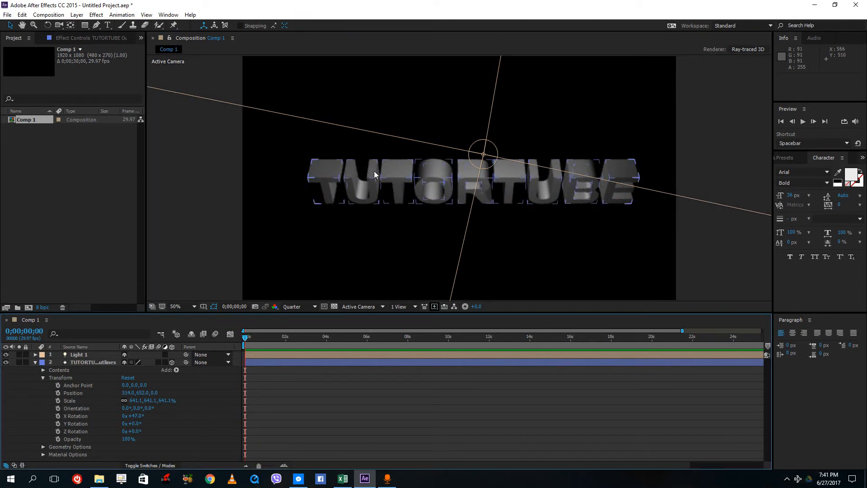
click(57, 418)
click(57, 425)
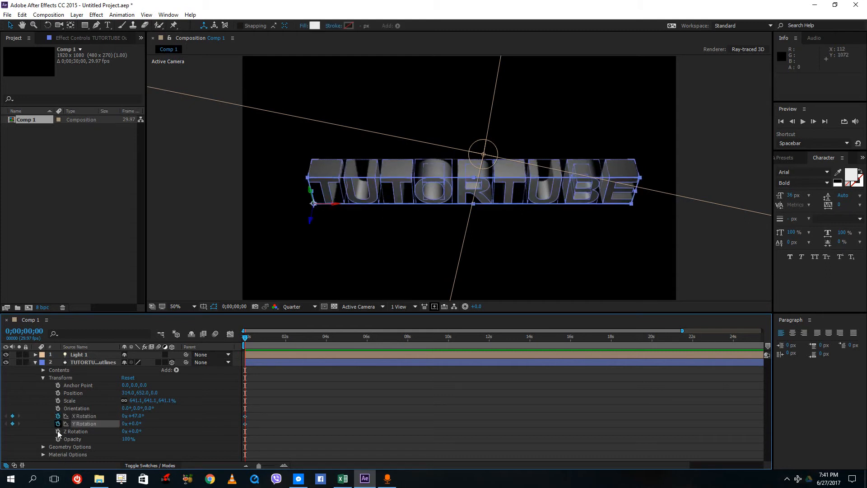
click(58, 430)
At 4 seconds, set the text layer's X Rotation to 2x+262°.
drag(245, 338, 326, 341)
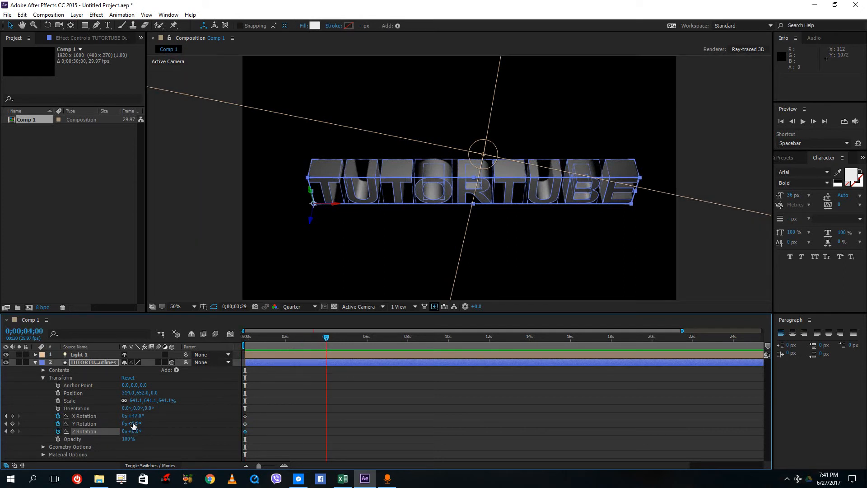
drag(157, 418, 578, 428)
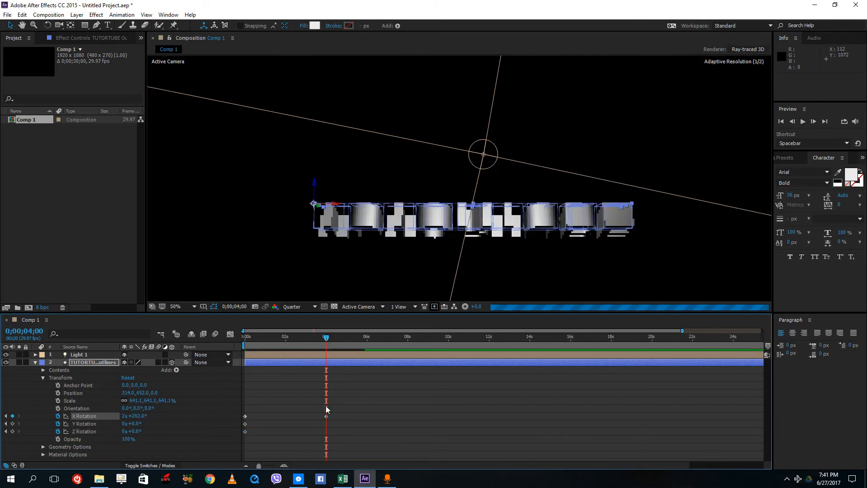
Return to the start and preview the rotating text animation.
drag(307, 341, 228, 345)
key(space)
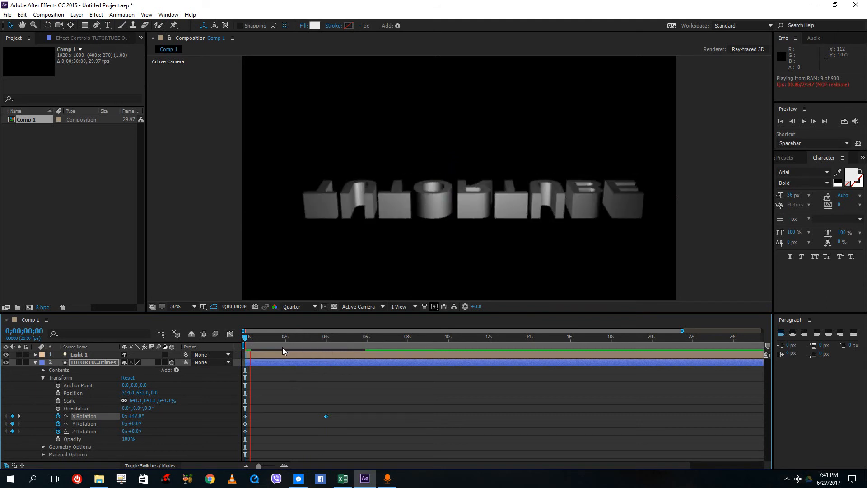
key(space)
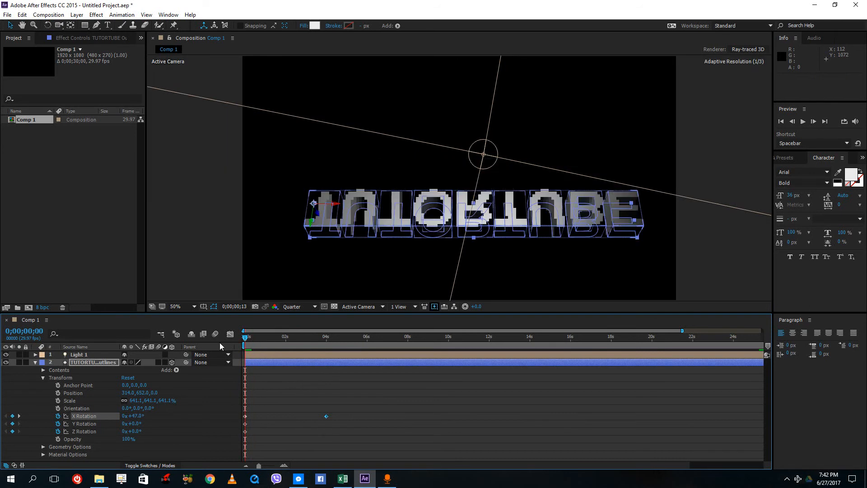
key(space)
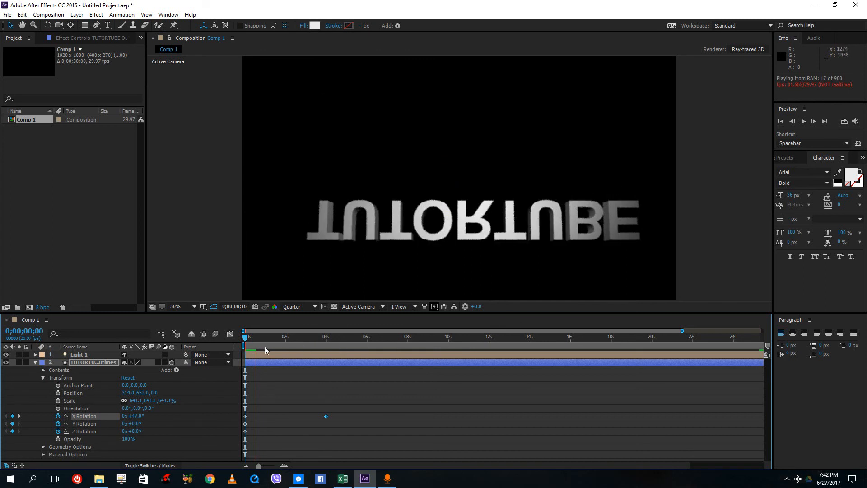
key(space)
key(space)
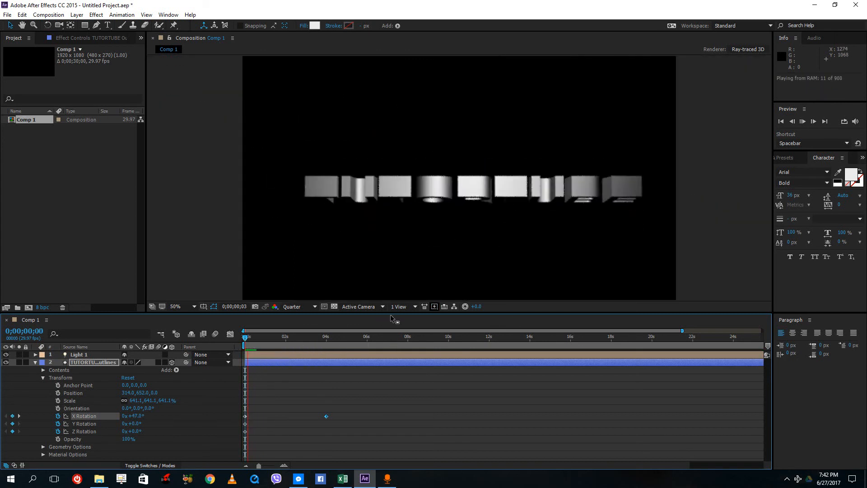